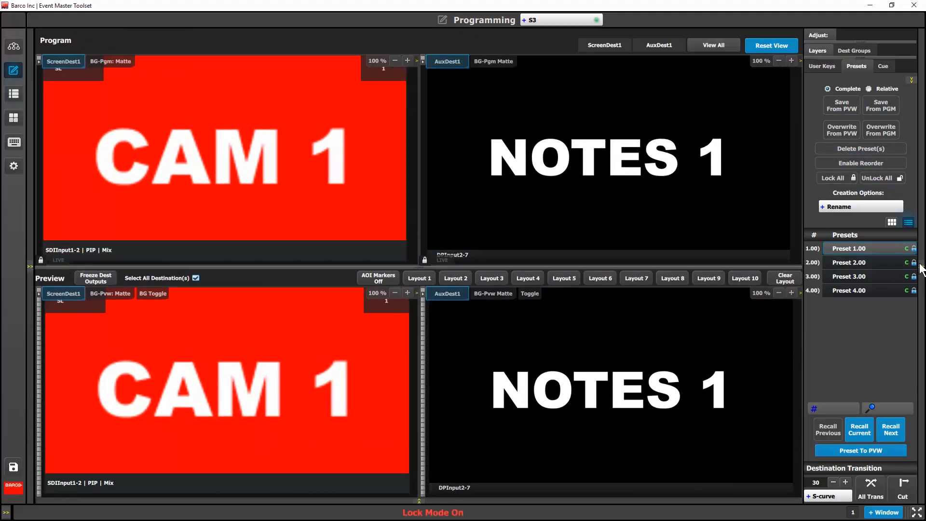
Recall Preset 2.00 and Preset 3.00 to preview in turn, transitioning all destinations to program after each recall.
click(851, 260)
click(852, 429)
click(870, 488)
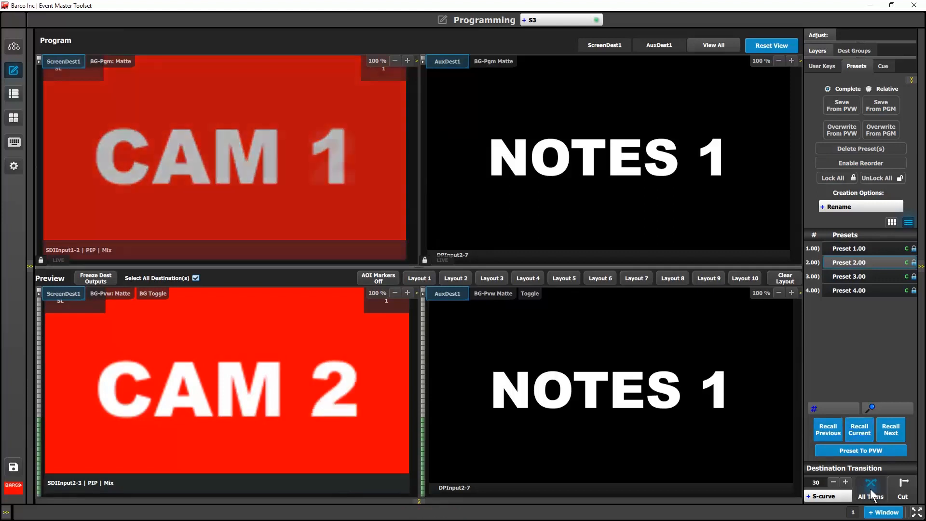
click(883, 427)
click(874, 484)
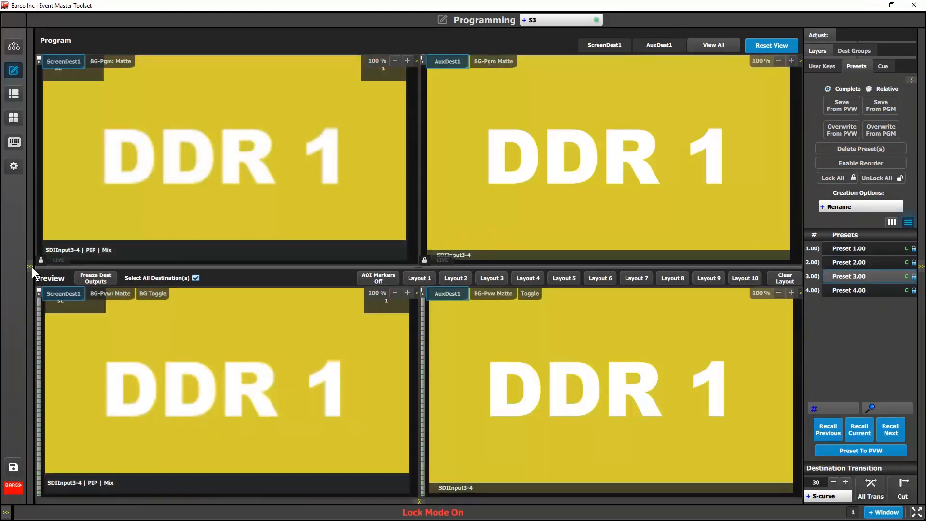
Check the system configuration, return to Programming, and transition Preset 4.00 to program on all destinations.
click(17, 45)
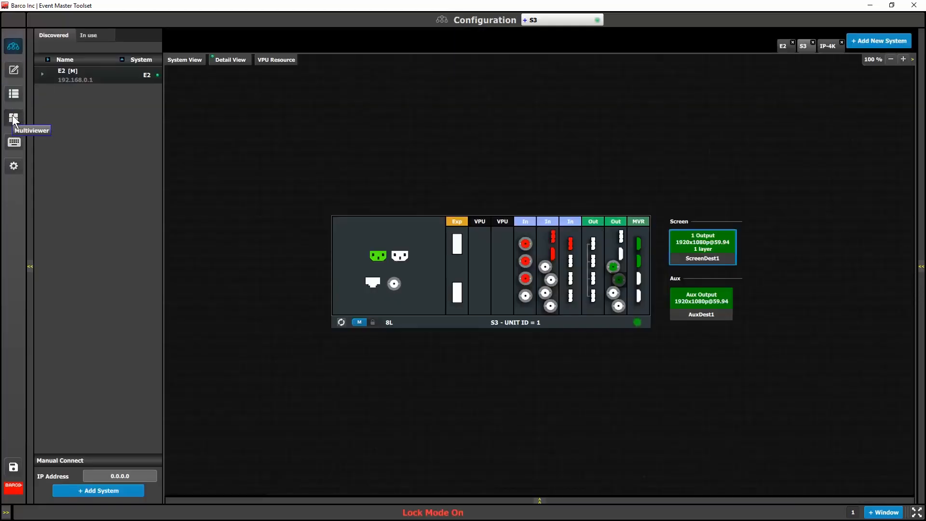
click(13, 71)
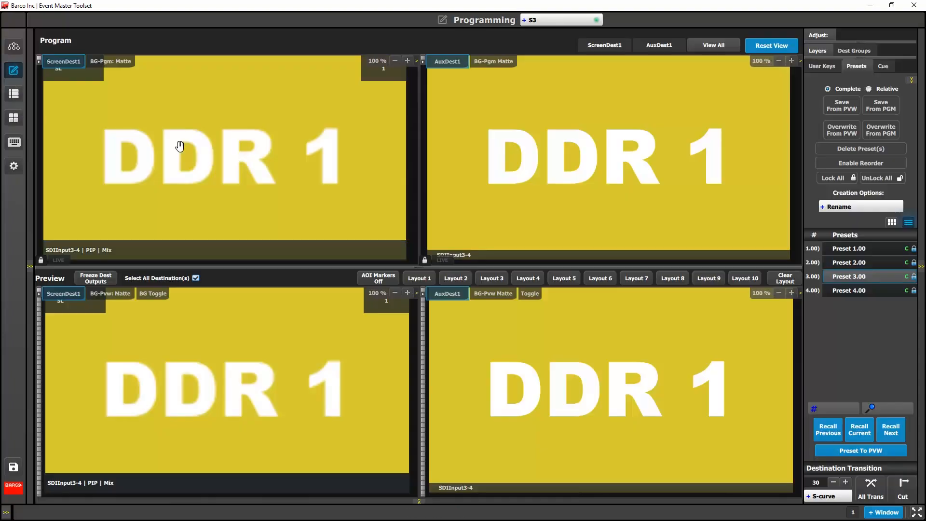
click(852, 290)
click(869, 450)
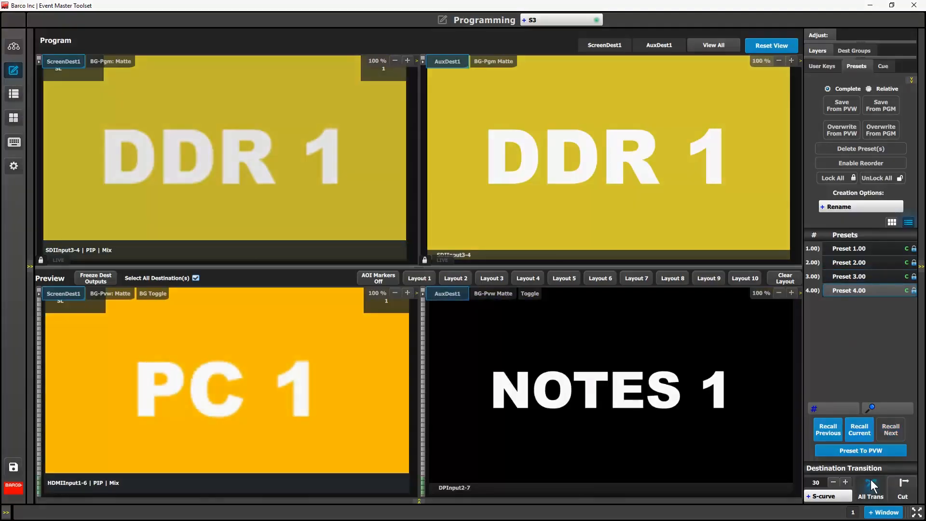
click(869, 479)
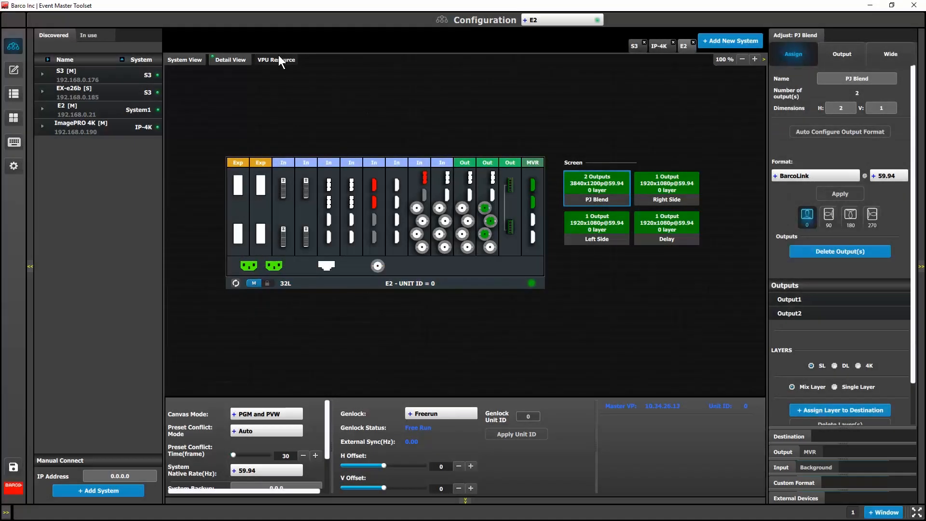
With the VPU resource chart shown, assign three SL mix layers to PJ Blend and two to Left Side.
click(277, 61)
click(841, 407)
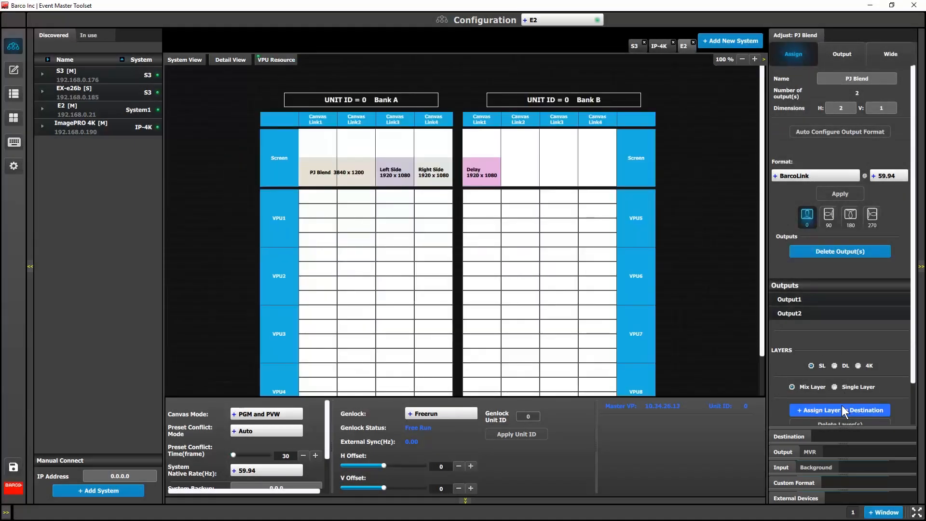
click(788, 435)
click(814, 194)
click(794, 37)
click(823, 392)
click(823, 392)
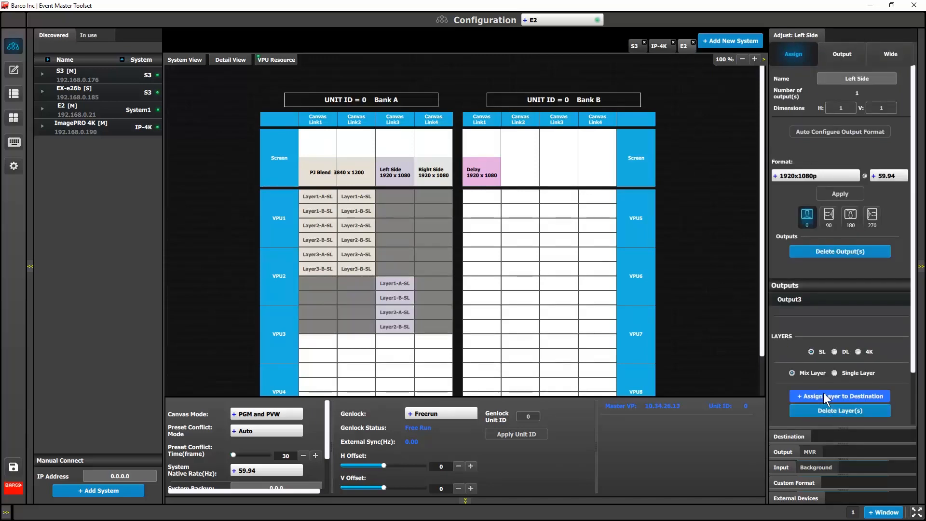
Assign two SL mix layers to the Right Side destination.
click(786, 435)
click(817, 198)
click(805, 32)
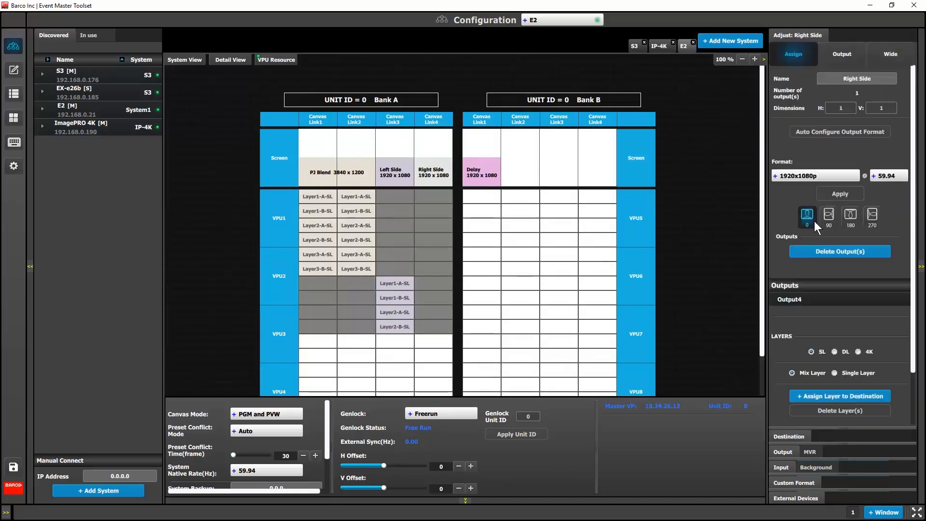
click(831, 392)
click(832, 392)
click(790, 436)
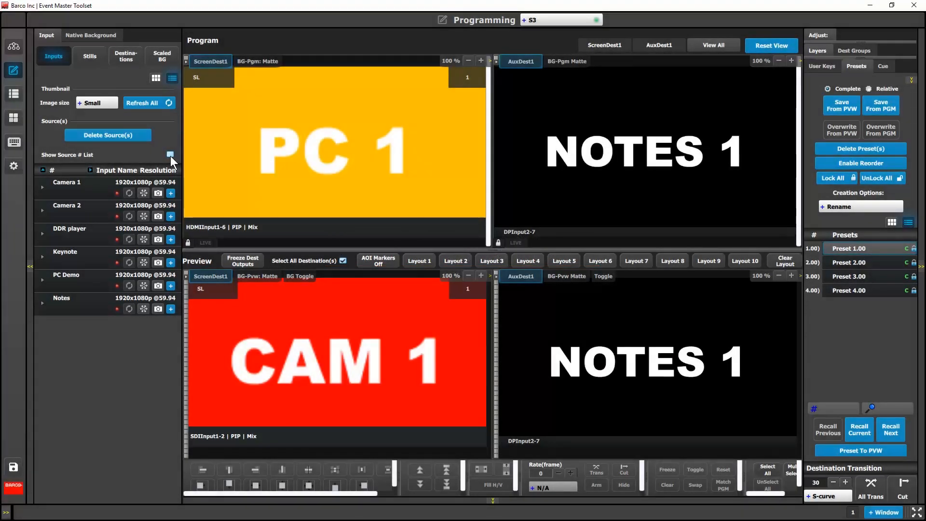
Show the source number list for the inputs and try sorting it by number and by source name.
click(170, 155)
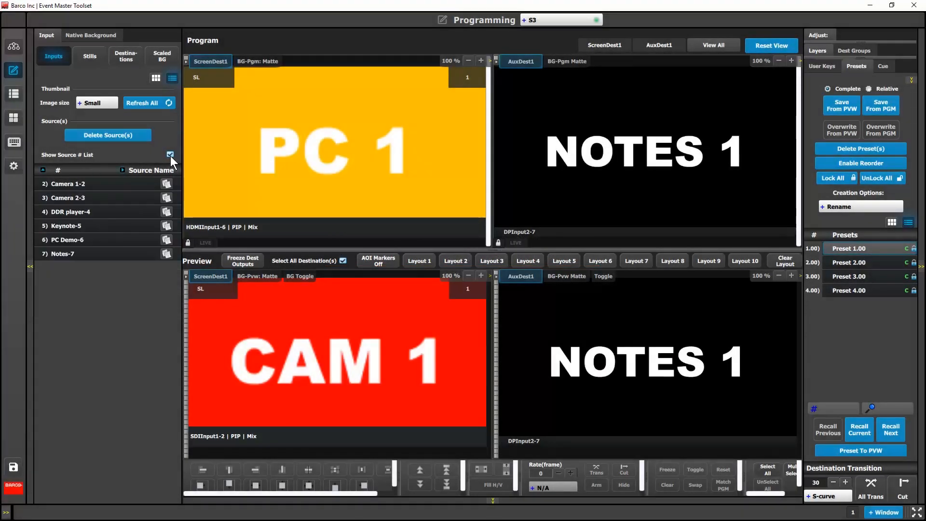
click(44, 169)
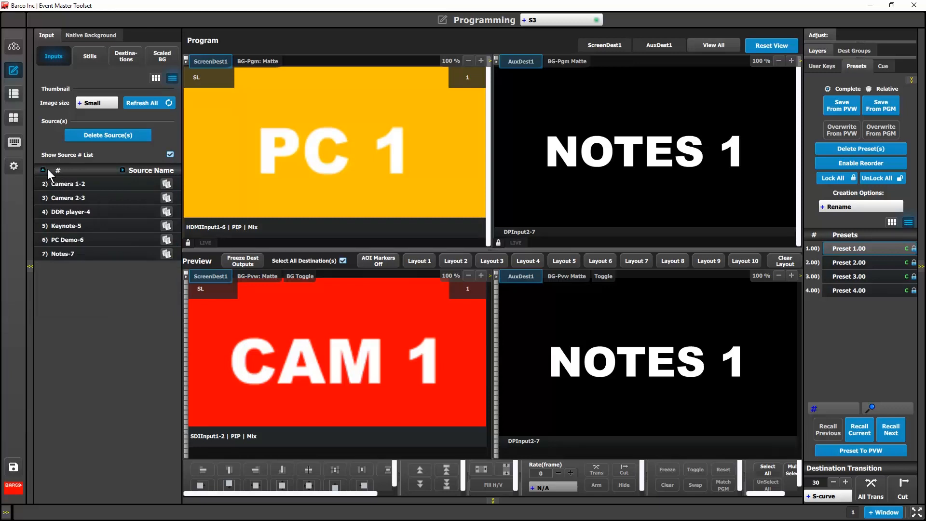
click(124, 169)
click(123, 169)
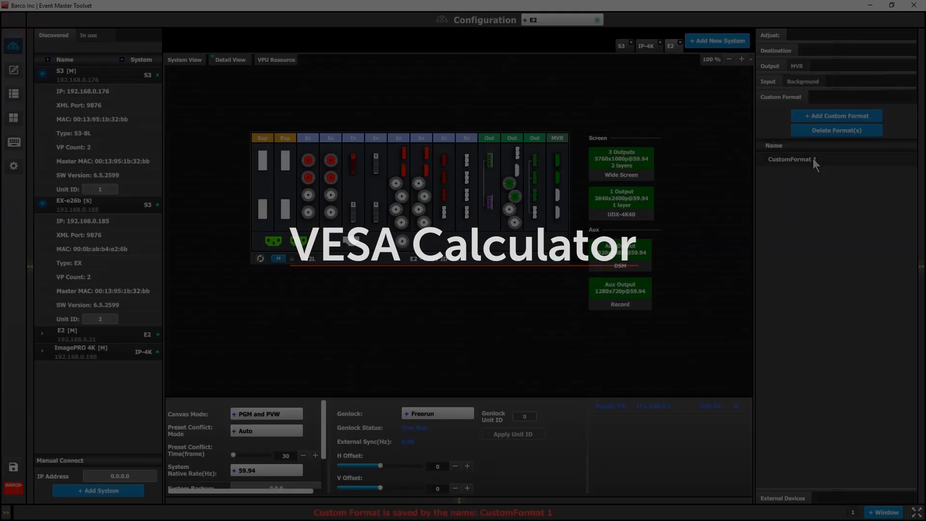
Rename CustomFormat 1 as 2880x1600@60 and open its adjustment settings.
double_click(812, 159)
text(2880x1600@60)
key(Return)
click(792, 36)
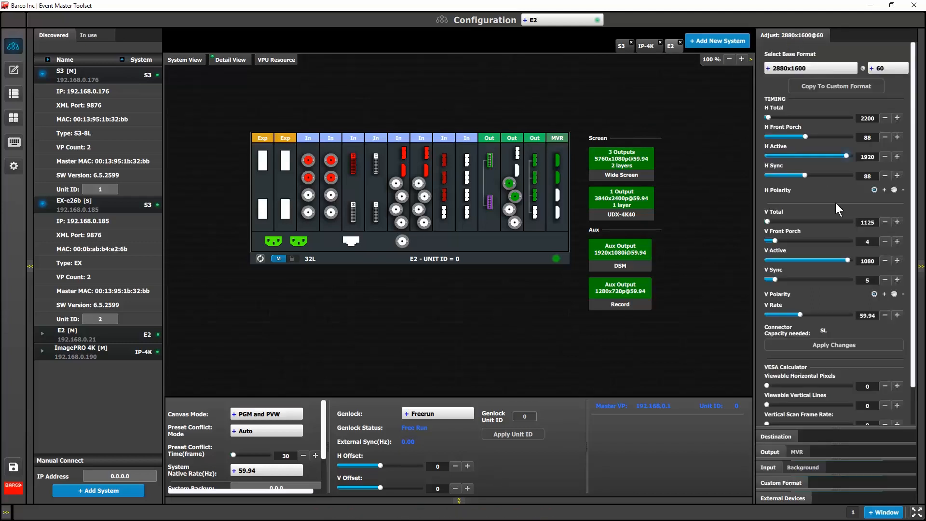
Calculate the VESA format for 2880 horizontal pixels, 1600 vertical lines and a 60 frame rate, with Version1 reduced blanking enabled.
scroll(897, 275, down, 2)
click(869, 346)
text(2880)
key(Tab)
text(1600)
key(Tab)
text(60)
click(867, 398)
click(880, 397)
click(883, 365)
click(846, 418)
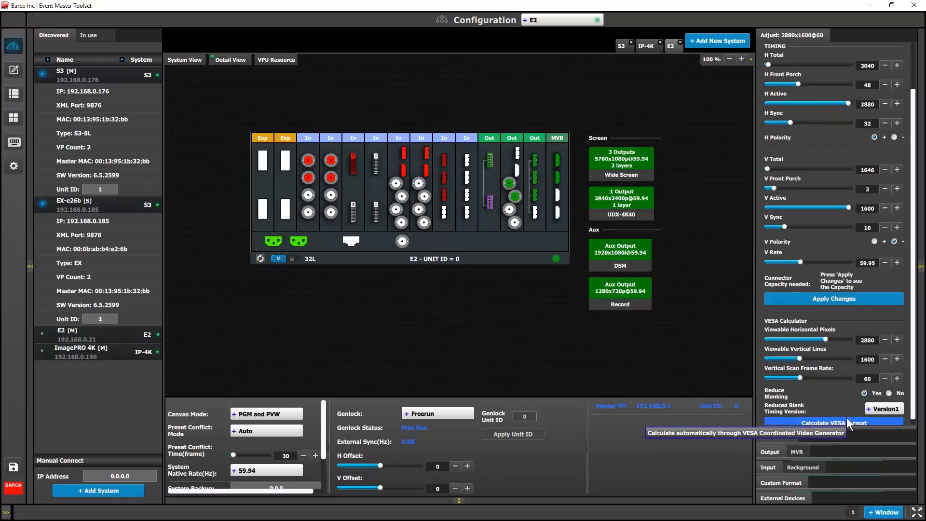
Raise the custom format's V rate by one increment and apply the changes.
click(897, 263)
click(857, 295)
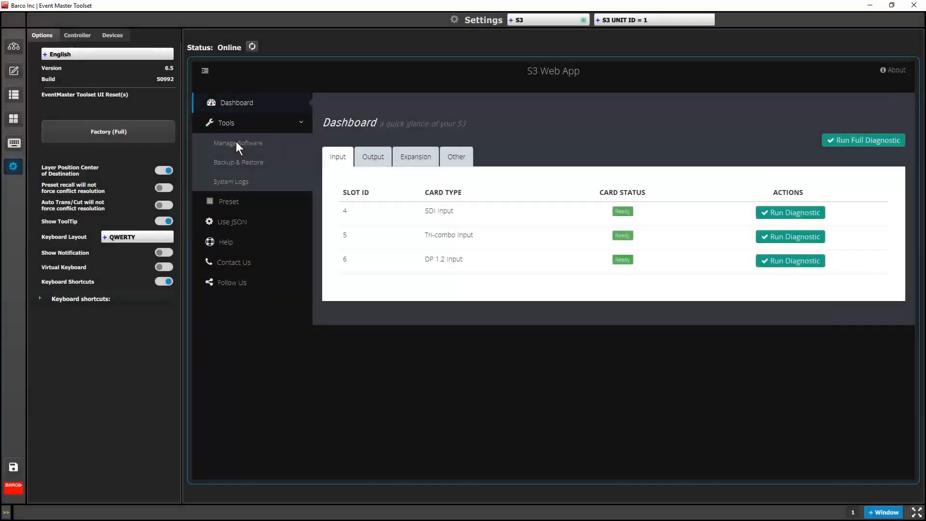
Open software management for the S3 unit and supply the install package for installation.
click(236, 141)
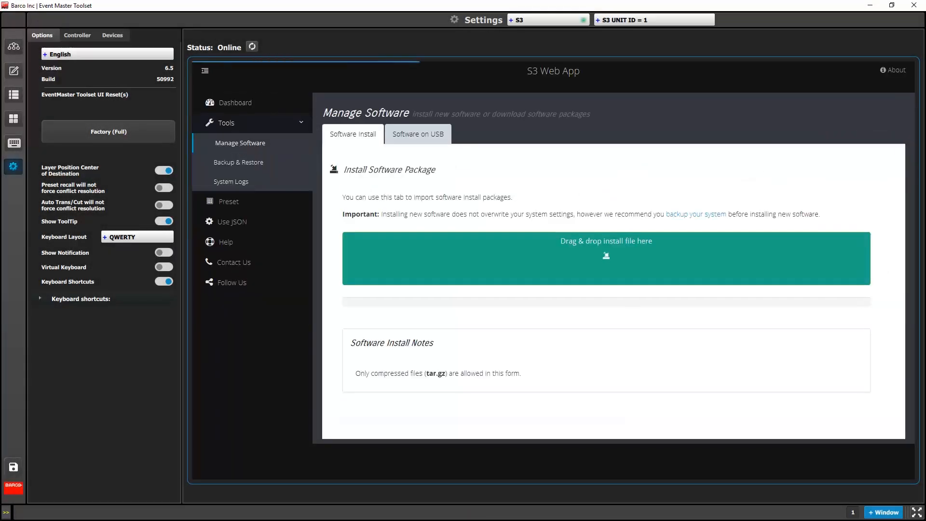
drag(781, 298, 496, 305)
drag(365, 365, 480, 276)
click(367, 337)
click(582, 175)
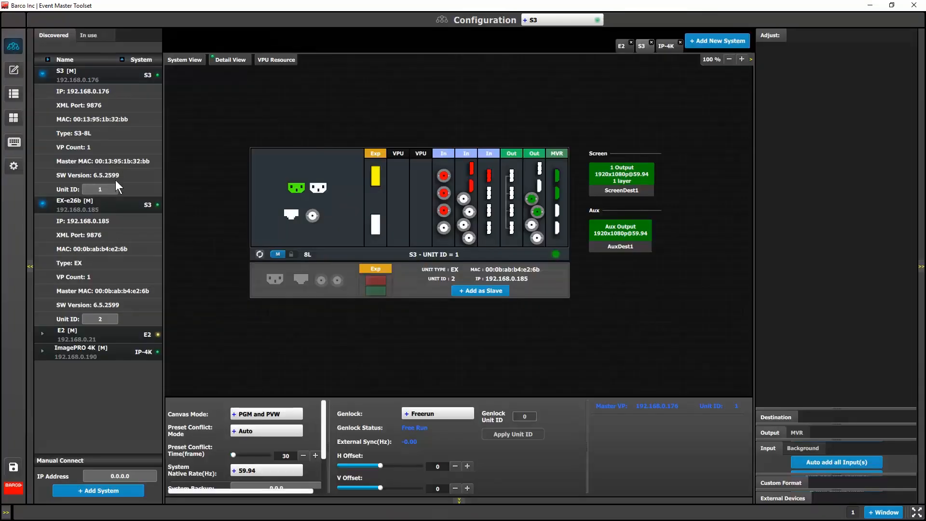
Add the EX unit as a slave of the S3 system.
click(501, 291)
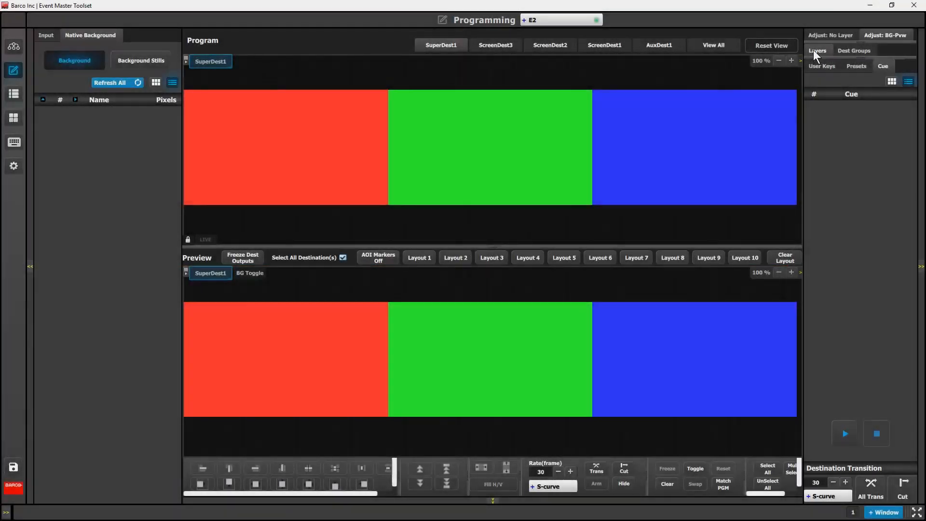
List the layers of the super destination and expand its entries to inspect them.
click(815, 51)
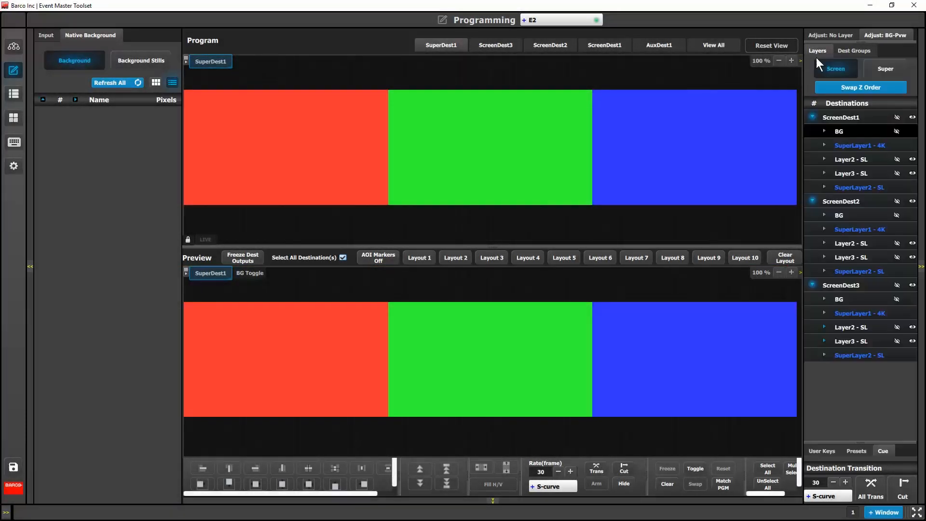
click(890, 65)
click(825, 131)
click(823, 173)
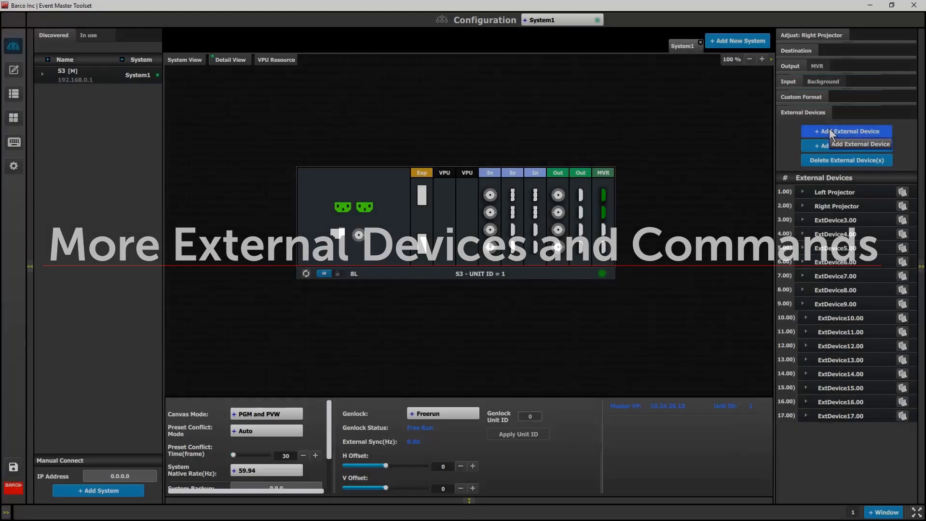
Add a series of further external devices after ExtDevice17.00.
click(828, 128)
click(829, 128)
click(829, 128)
click(829, 128)
click(829, 129)
click(829, 128)
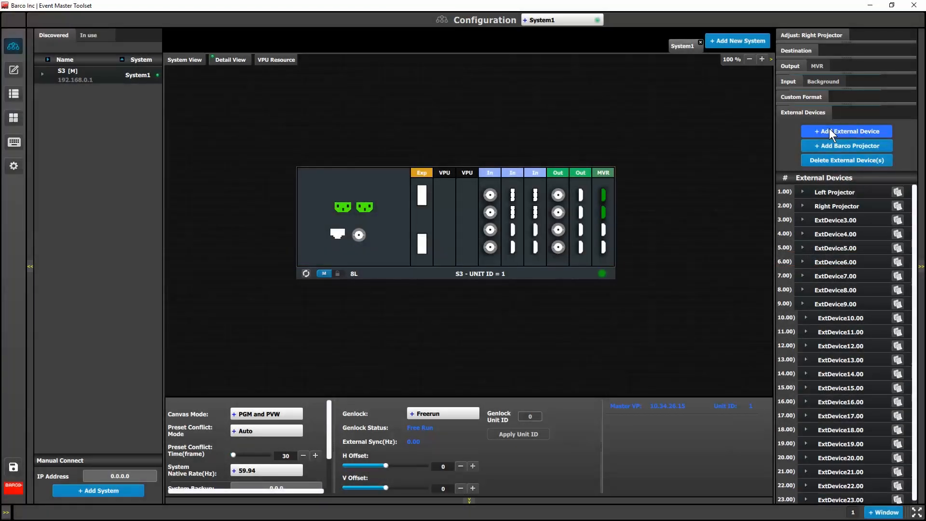
click(829, 128)
scroll(835, 265, down, 1)
click(838, 128)
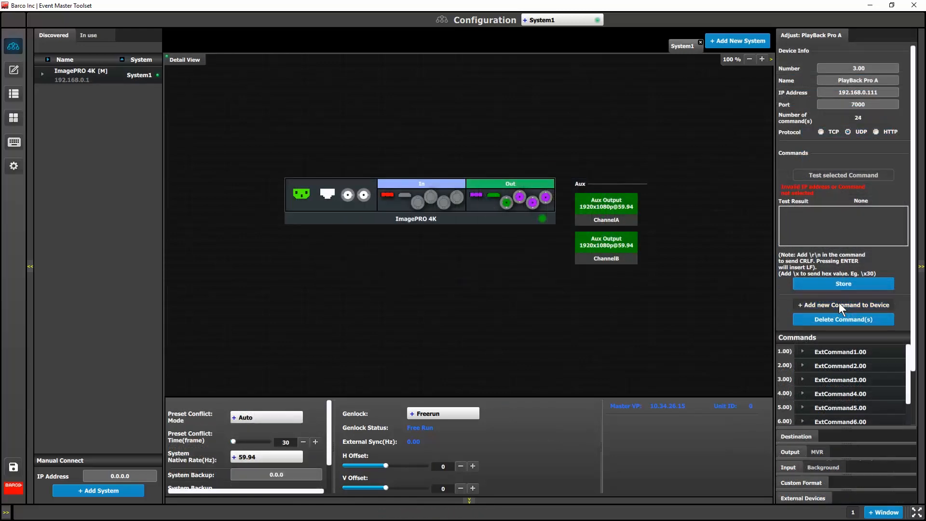
Try to add another command to the PlayBack Pro A device and review its command list.
click(838, 302)
scroll(906, 376, down, 2)
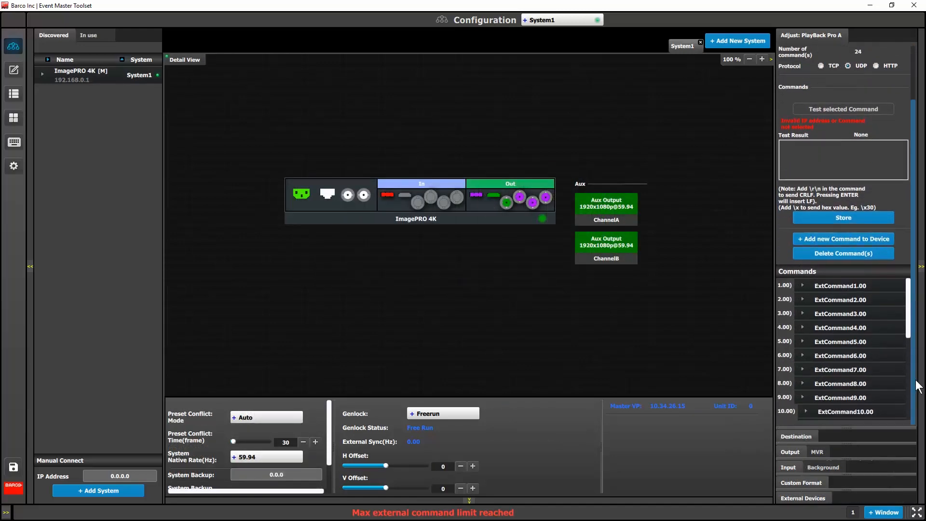
scroll(903, 367, down, 3)
drag(903, 367, 899, 422)
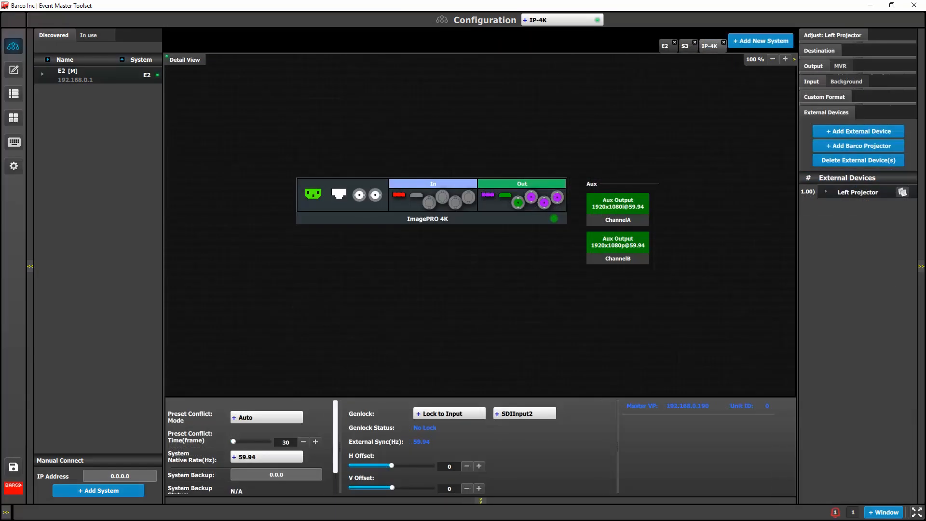
Duplicate the Left Projector external device and expand both the original and the copy to compare their commands.
click(824, 191)
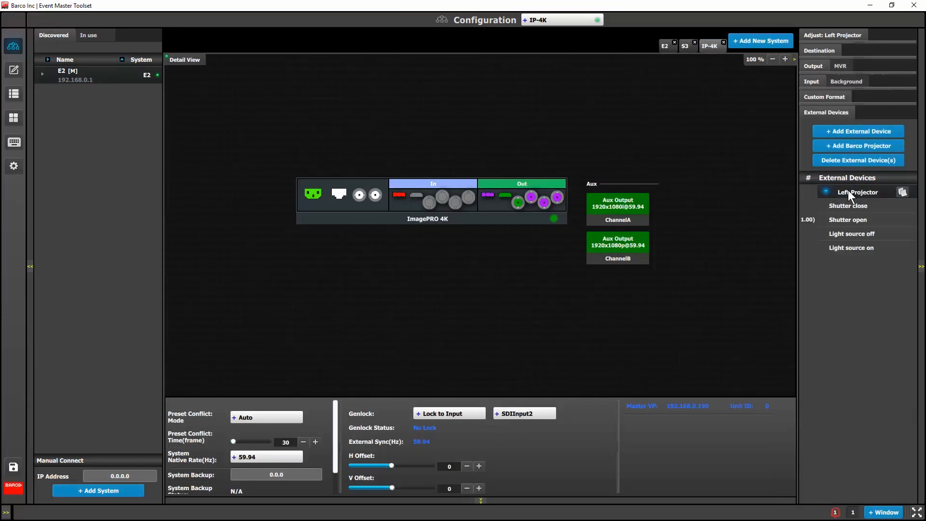
click(903, 192)
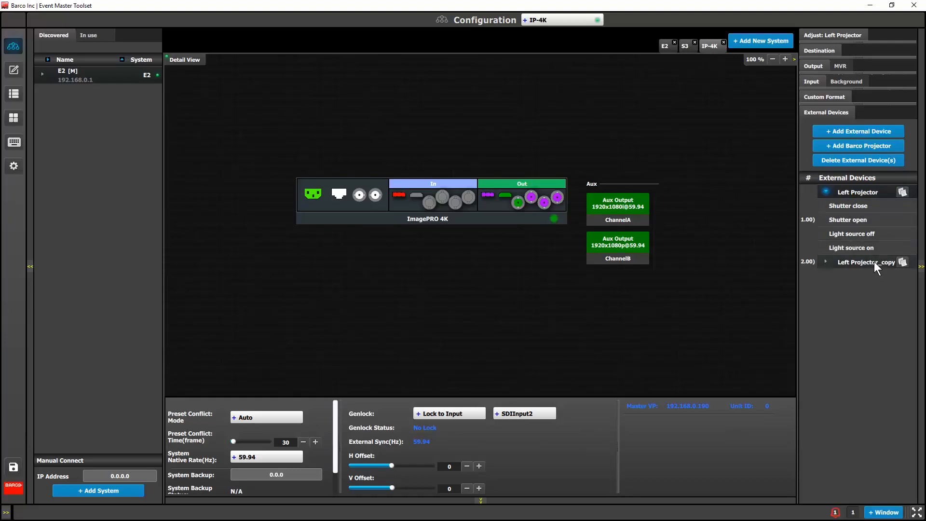
click(826, 261)
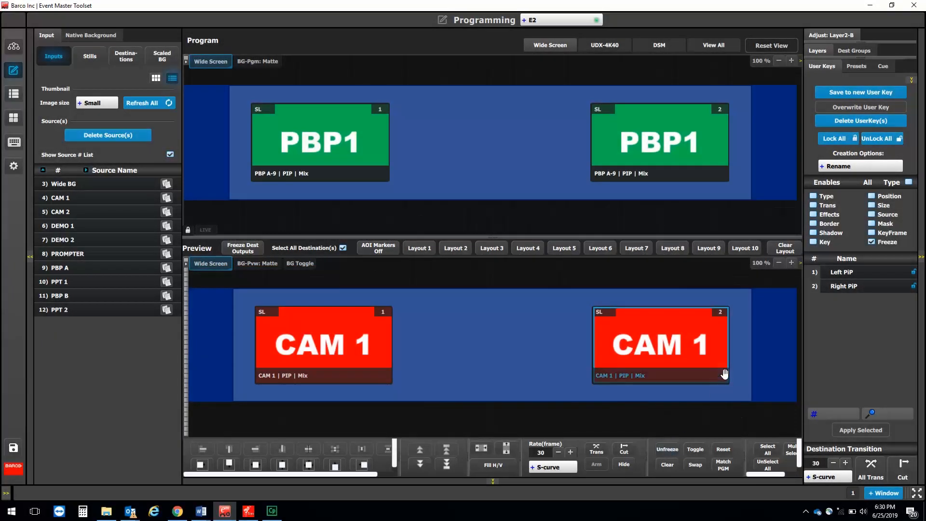
Save the selected layer's Freeze attribute to a new user key named Freeze.
click(866, 92)
text(Freeze)
key(Return)
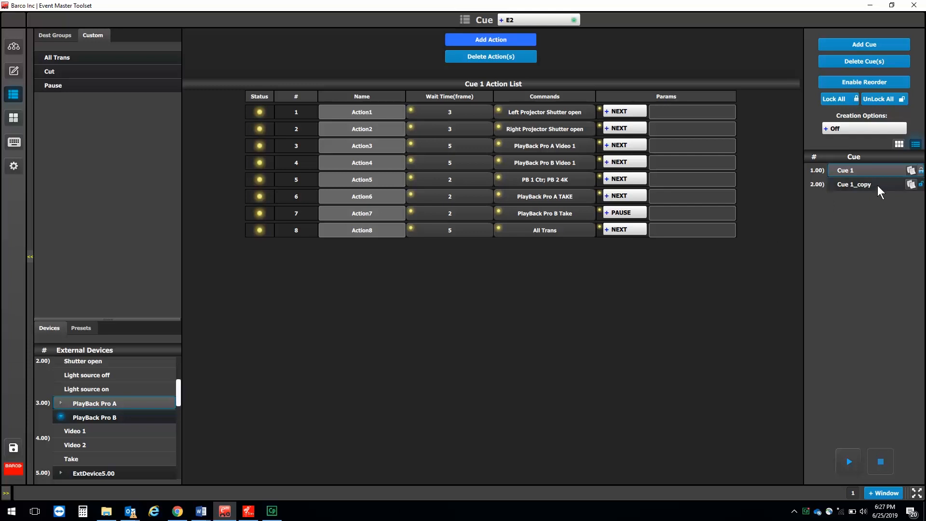
Compare the action lists of Cue 1 and Cue 1_copy.
click(877, 185)
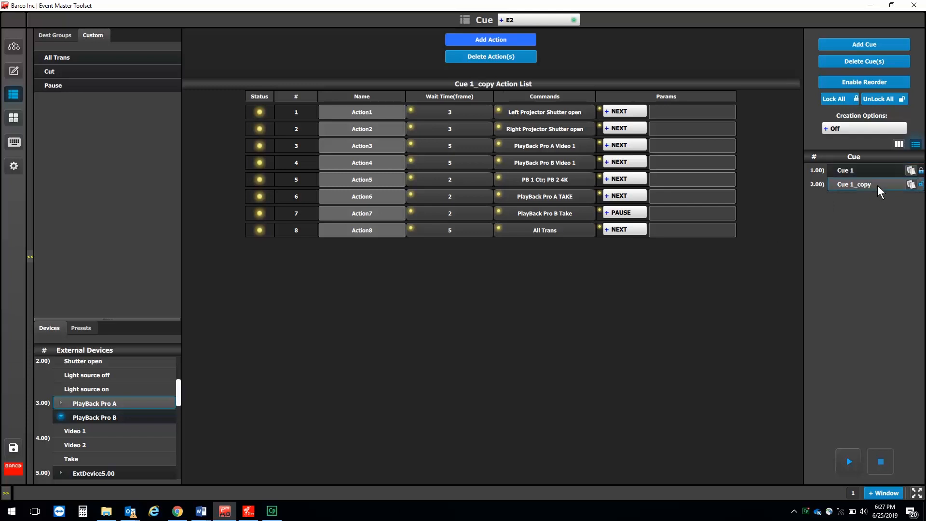
click(877, 170)
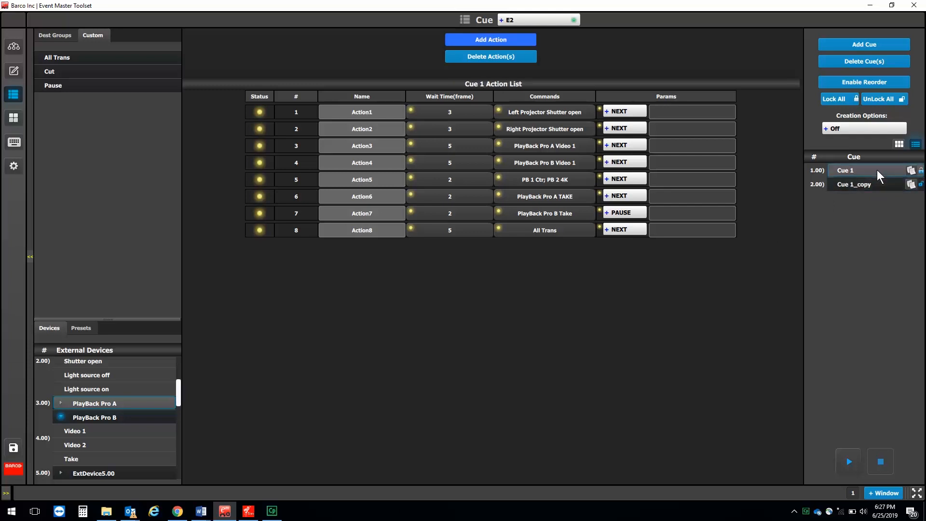
click(873, 188)
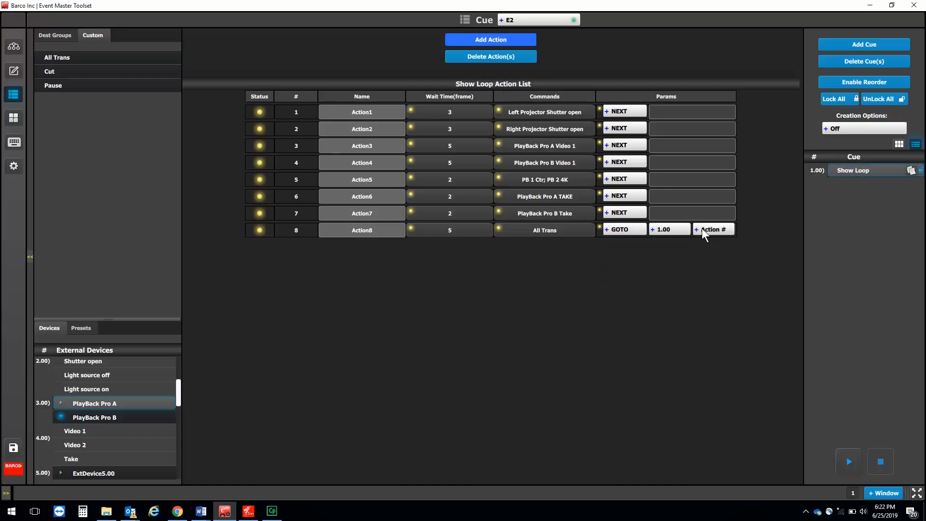
Choose the target action number for the GOTO parameter of Action8 in the Show Loop cue.
click(701, 229)
click(708, 276)
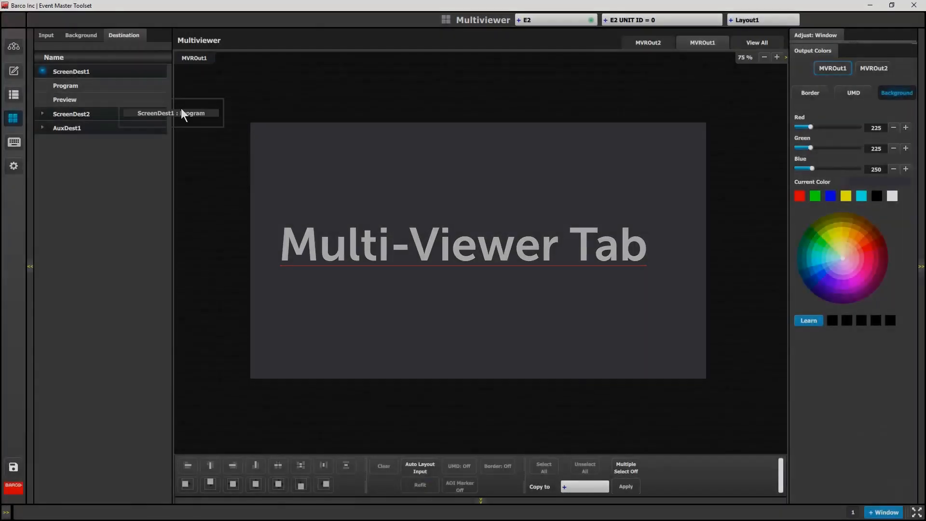
Place and position the ScreenDest1 Program window on the MVROut1 multiviewer output, and return to Configuration.
drag(180, 108, 313, 153)
drag(399, 171, 546, 198)
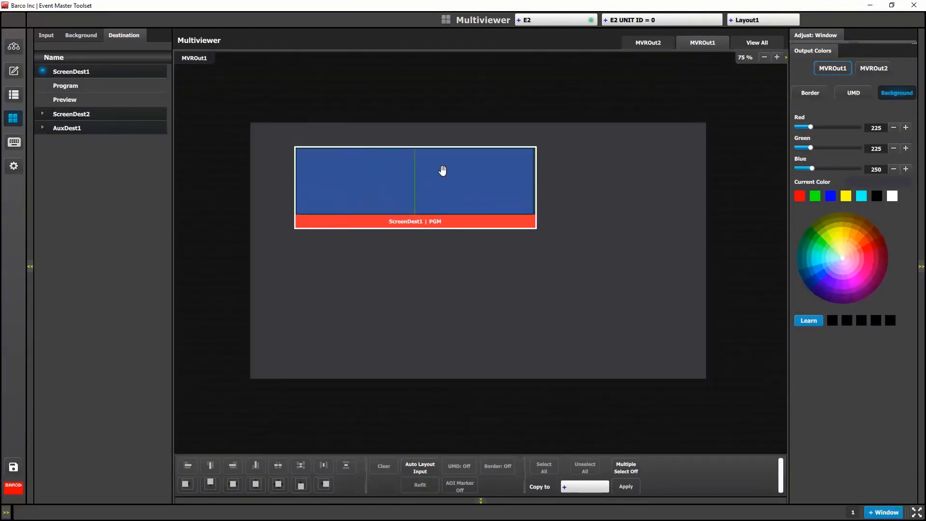
click(13, 47)
drag(555, 211, 633, 179)
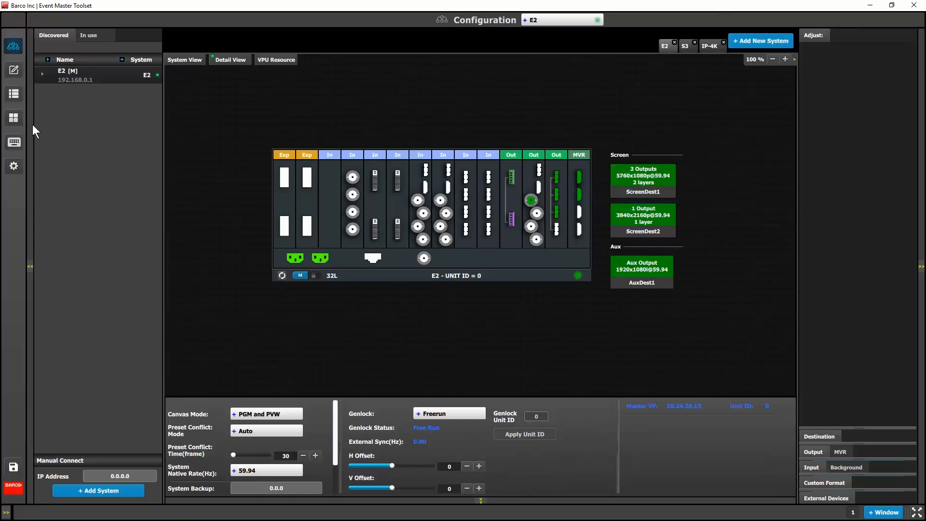
Refit the ScreenDest1 Program window on the MVROut1 multiviewer output.
click(13, 118)
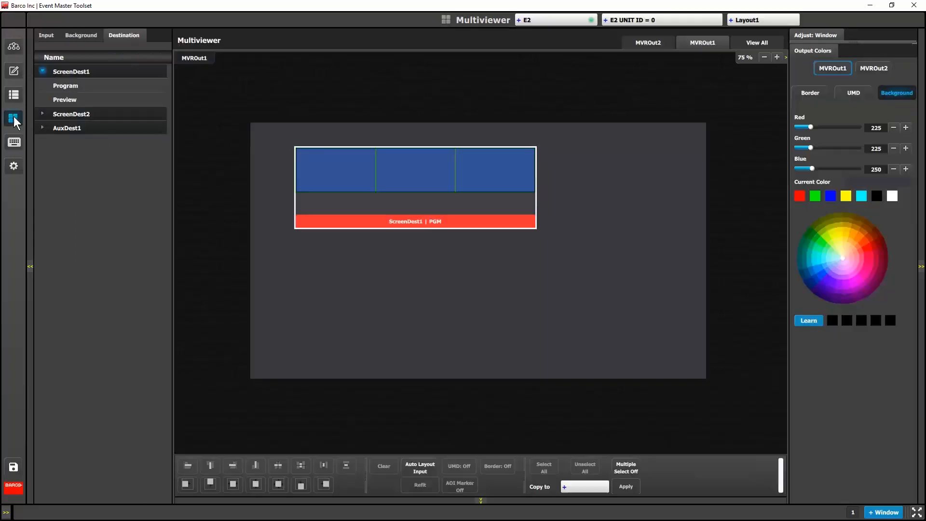
click(381, 221)
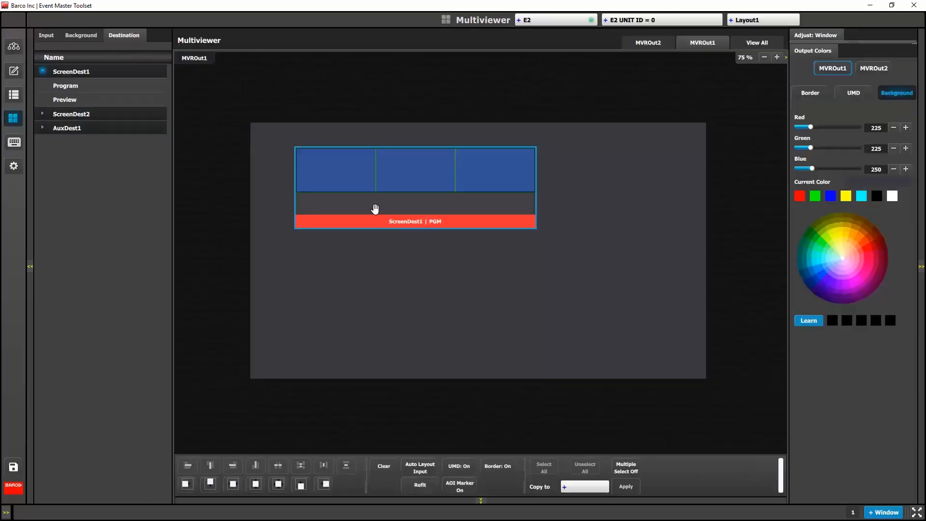
click(427, 484)
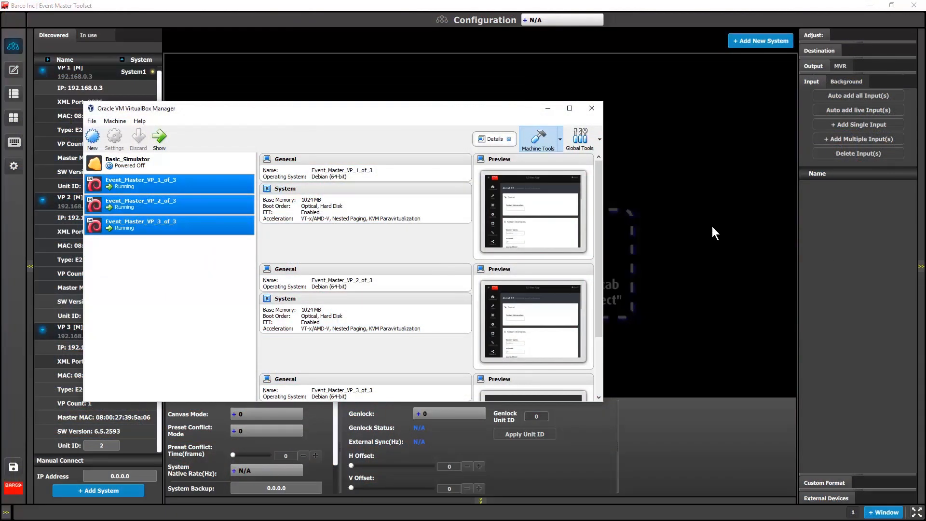
Return to Event Master Toolset, add the discovered VP 1 unit to the configuration and link VP 3 (Unit ID 2) to it as a slave.
click(715, 233)
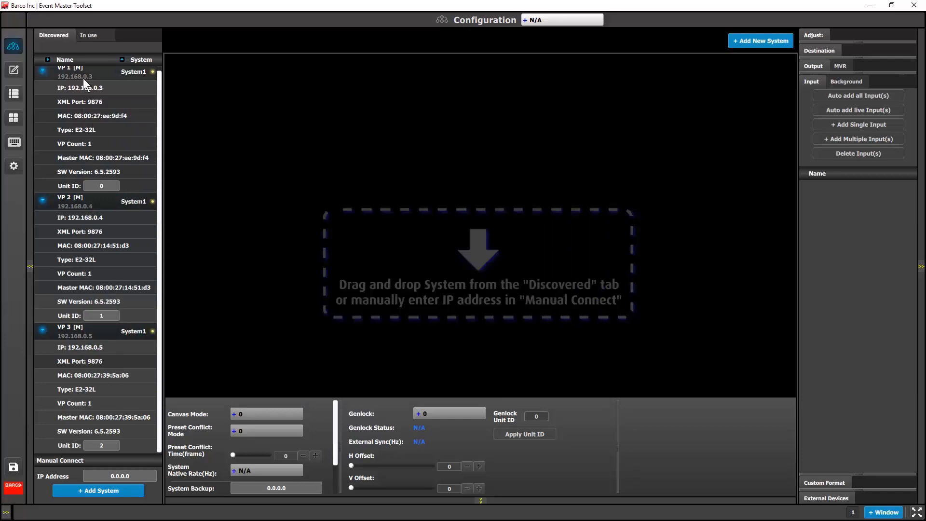
drag(385, 259, 385, 259)
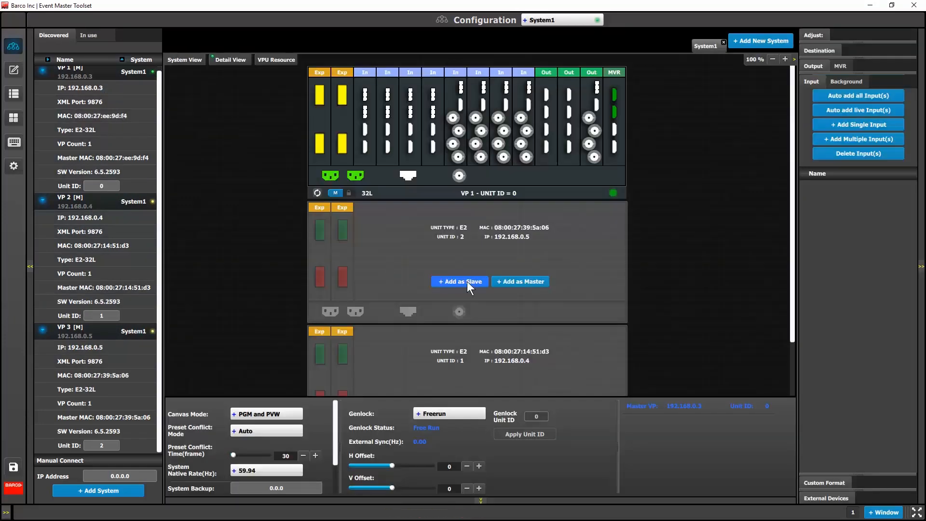
click(466, 281)
Link the remaining E2 unit with Unit ID 1 (VP 2) to System1 as a slave and view the linked units.
scroll(794, 254, down, 3)
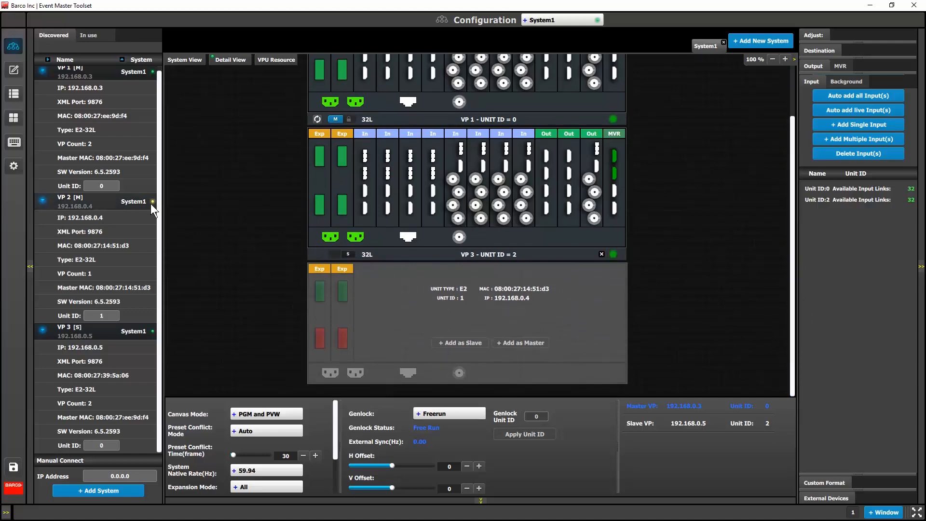
click(448, 344)
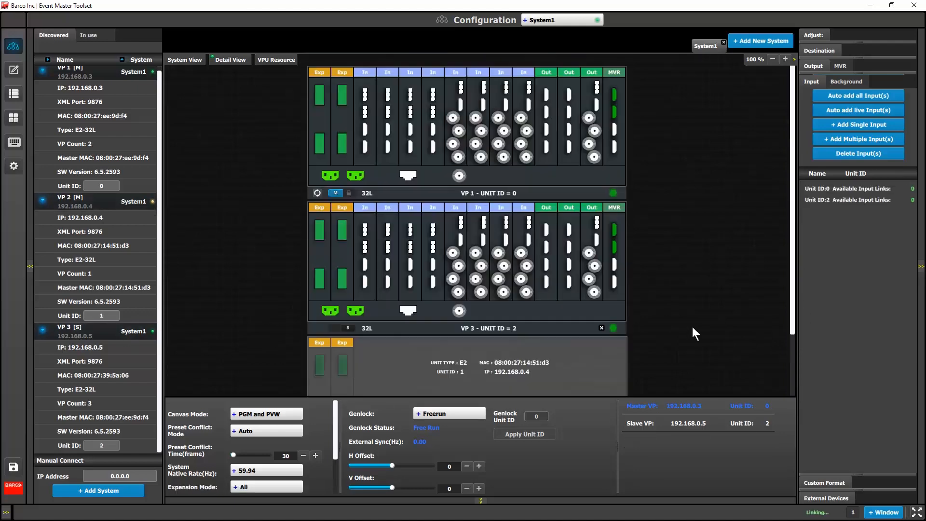
drag(792, 218, 790, 290)
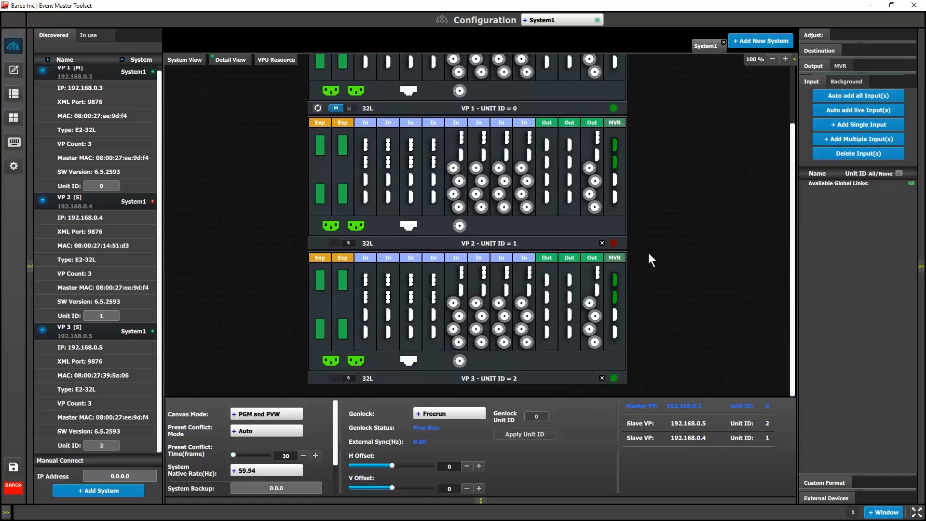